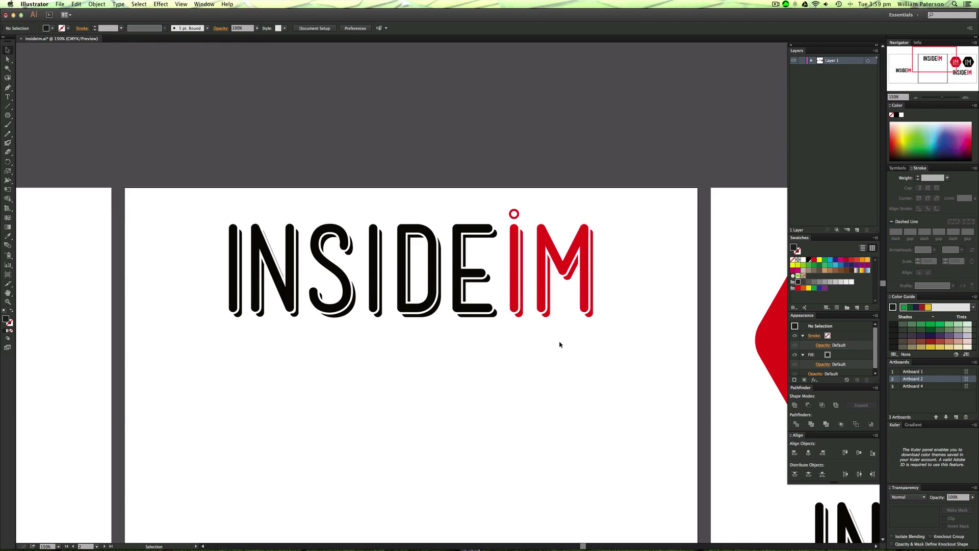
# Type INSIDE below the logo, scale it to about 248 pt and place it under the logo.
pyautogui.scroll(-5, 510, 332)
pyautogui.press('t')
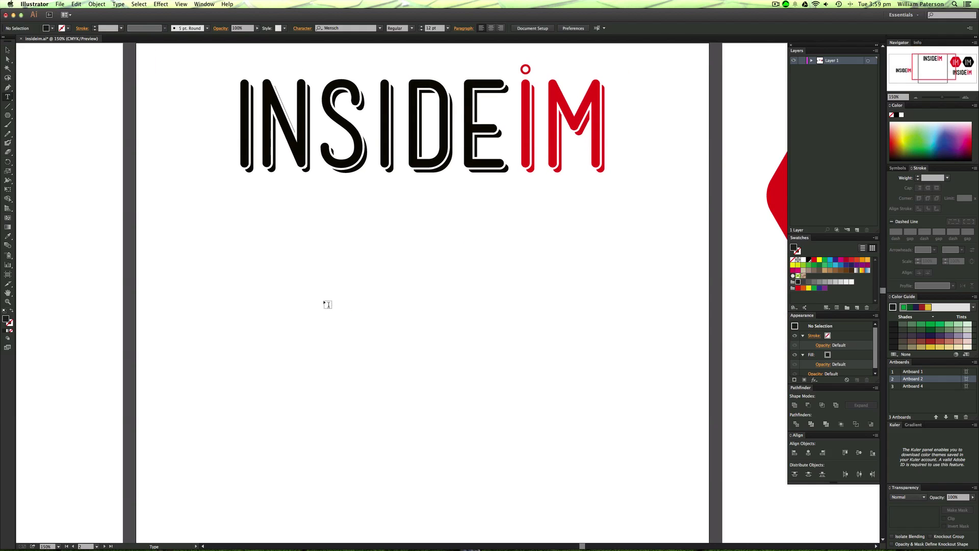
pyautogui.click(327, 305)
pyautogui.write('INSIDE')
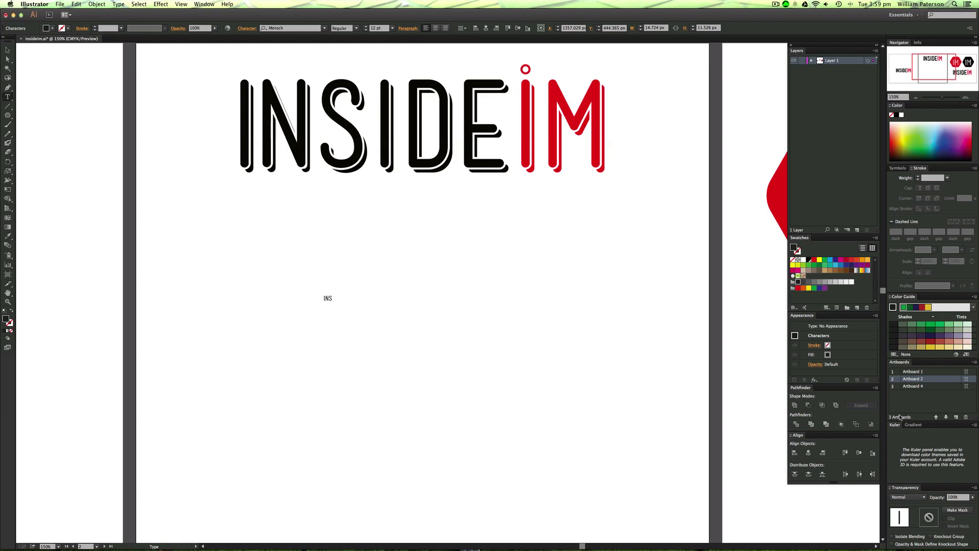
pyautogui.press('Escape')
pyautogui.moveTo(342, 301); pyautogui.dragTo(507, 366)
pyautogui.moveTo(425, 307); pyautogui.dragTo(552, 346)
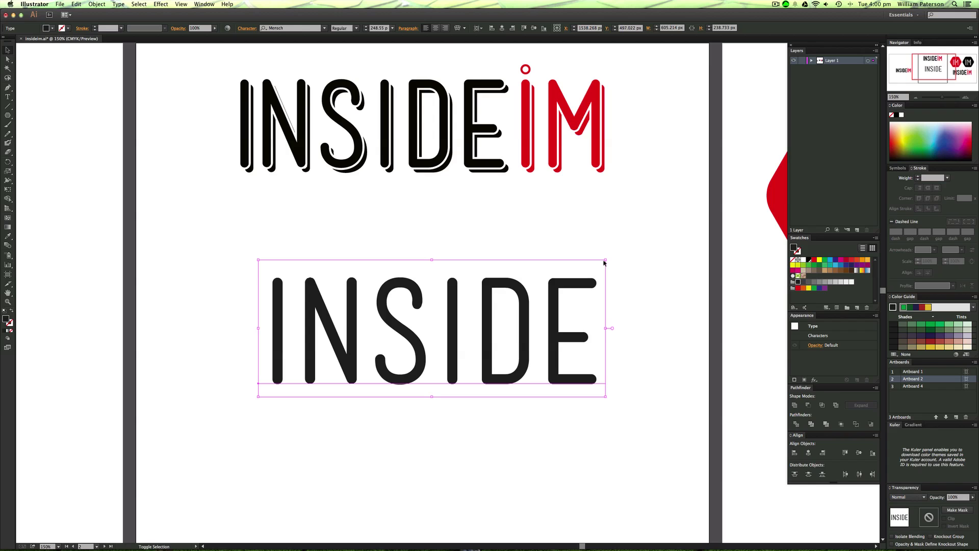
# Fill the INSIDE text black and shift it slightly left.
pyautogui.click(626, 304)
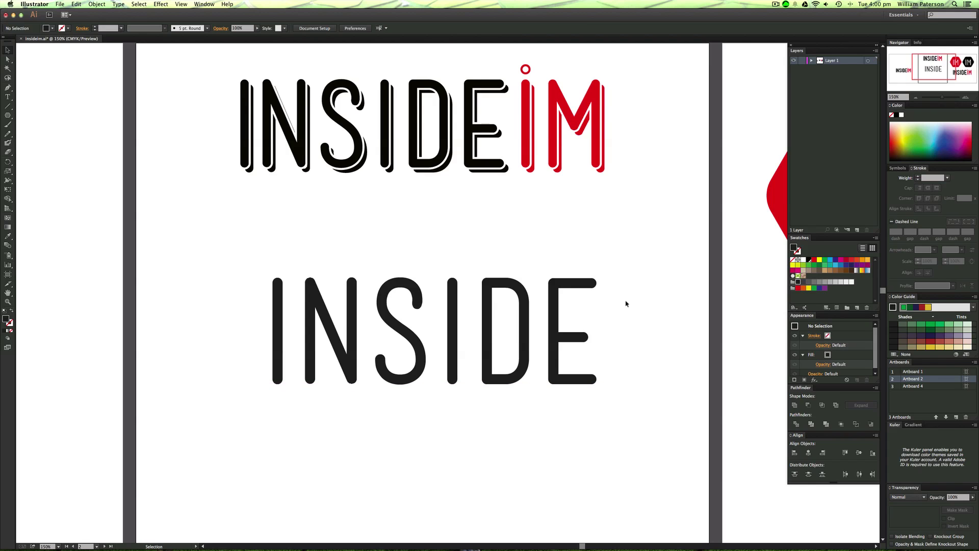
pyautogui.moveTo(627, 260); pyautogui.dragTo(579, 284)
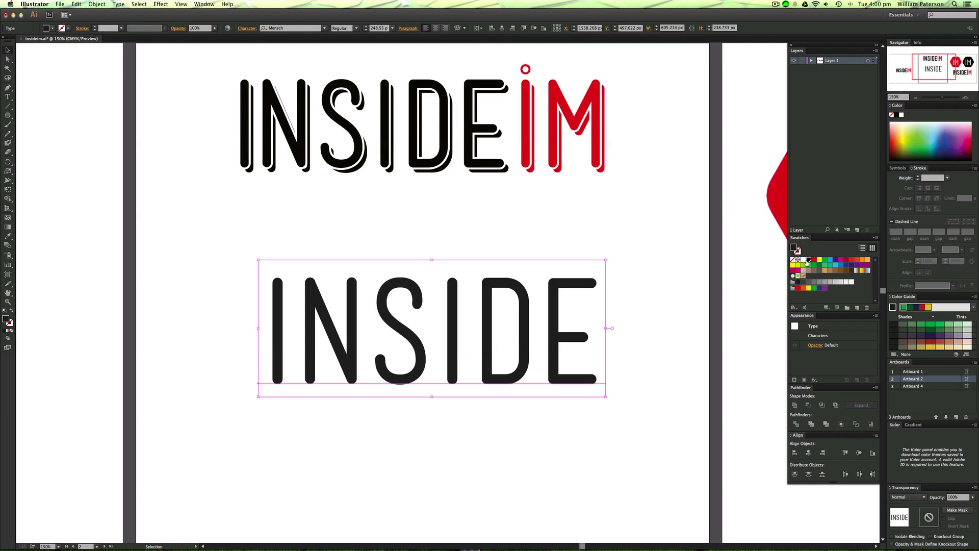
pyautogui.click(798, 281)
pyautogui.click(617, 267)
pyautogui.moveTo(577, 284); pyautogui.dragTo(568, 284)
pyautogui.click(632, 277)
pyautogui.moveTo(632, 277); pyautogui.dragTo(505, 321)
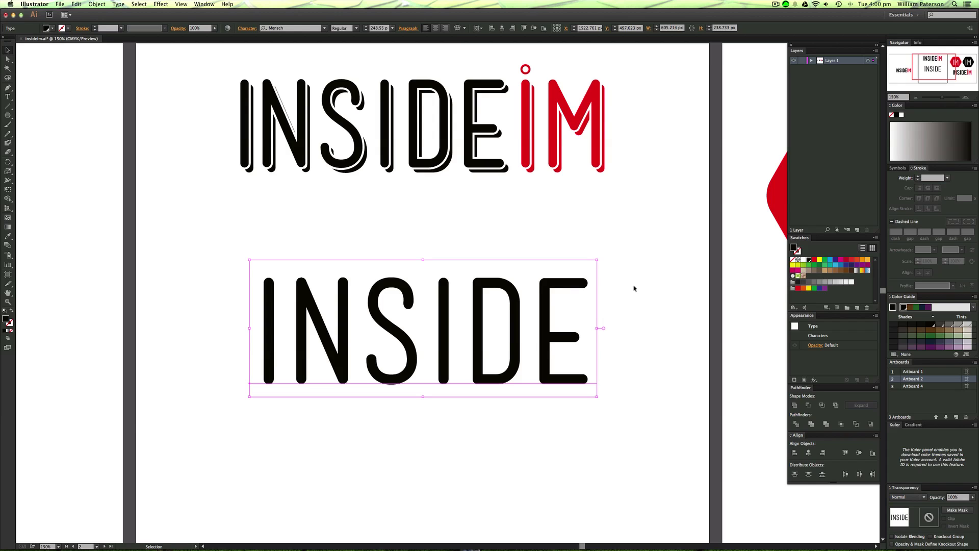
# Convert the INSIDE text to outlines with Cmd+Shift+O.
pyautogui.press('super+shift+o')
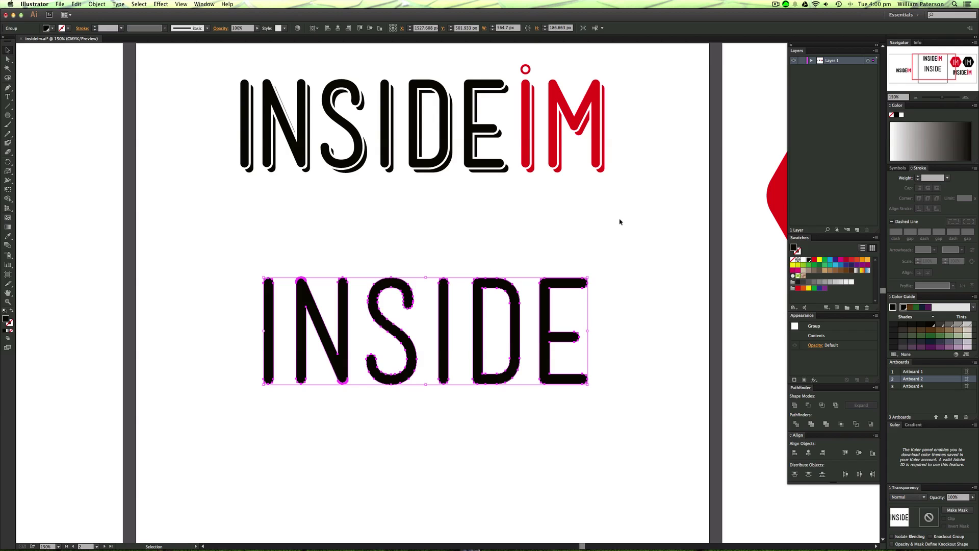
pyautogui.press('super+z')
pyautogui.press('super+shift+z')
pyautogui.moveTo(638, 283); pyautogui.dragTo(587, 285)
pyautogui.moveTo(626, 259); pyautogui.dragTo(396, 334)
# Combine all outlined INSIDE letters, including D and E, into one compound path filled black.
pyautogui.click(652, 303)
pyautogui.moveTo(615, 267); pyautogui.dragTo(556, 303)
pyautogui.moveTo(627, 301); pyautogui.dragTo(437, 267)
pyautogui.press('a')
pyautogui.press('/')
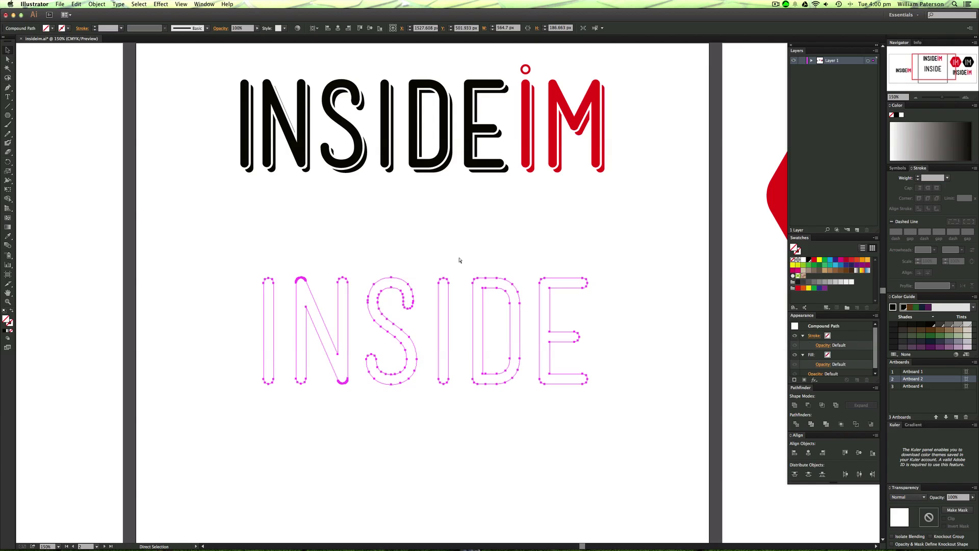
pyautogui.press('v')
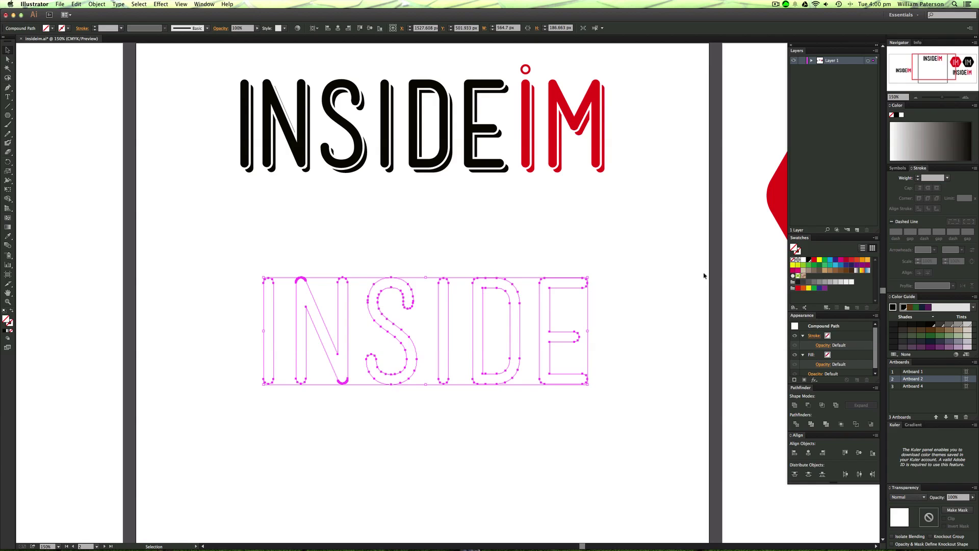
pyautogui.click(809, 260)
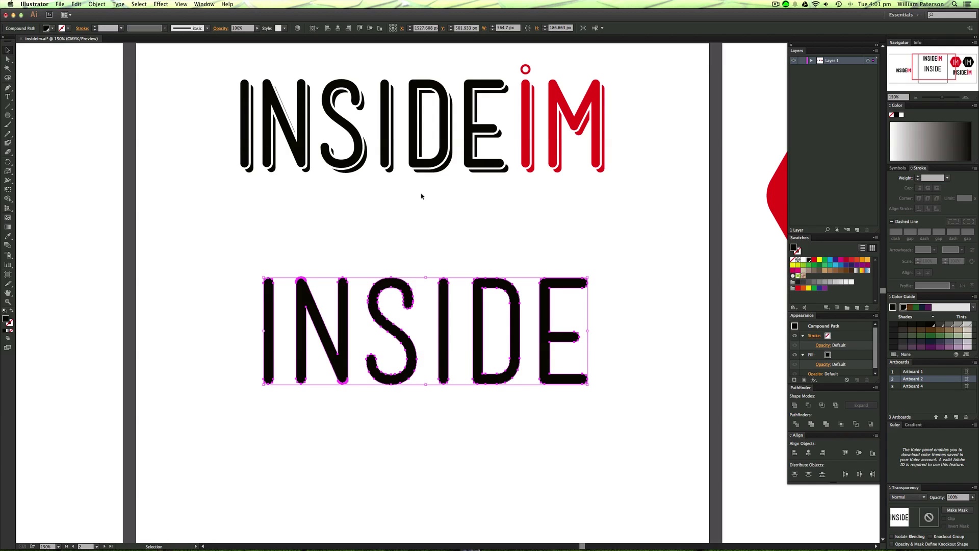
pyautogui.press('m')
pyautogui.moveTo(353, 438)
pyautogui.mouseDown()
pyautogui.moveTo(477, 328)
pyautogui.moveTo(566, 324)
pyautogui.mouseUp()
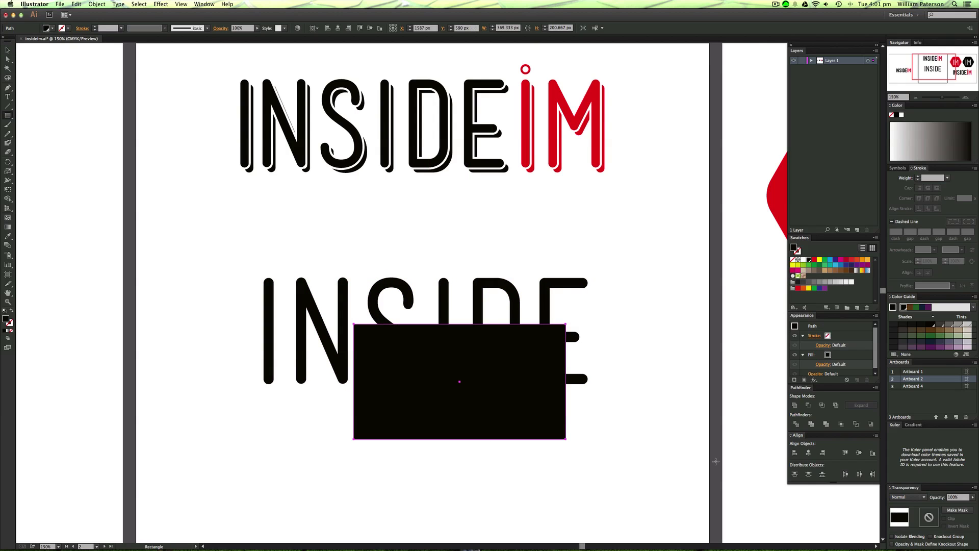
pyautogui.press('v')
pyautogui.moveTo(681, 424); pyautogui.dragTo(545, 364)
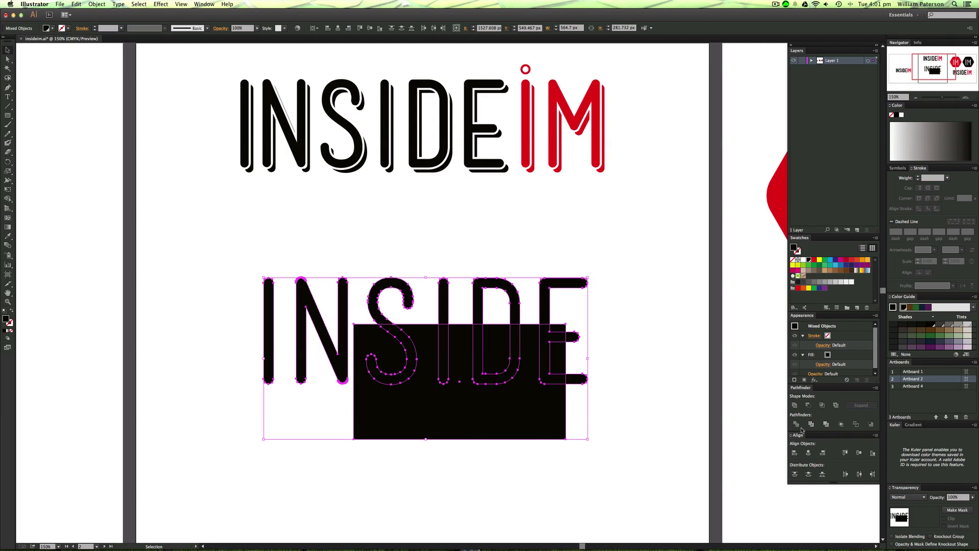
pyautogui.click(808, 405)
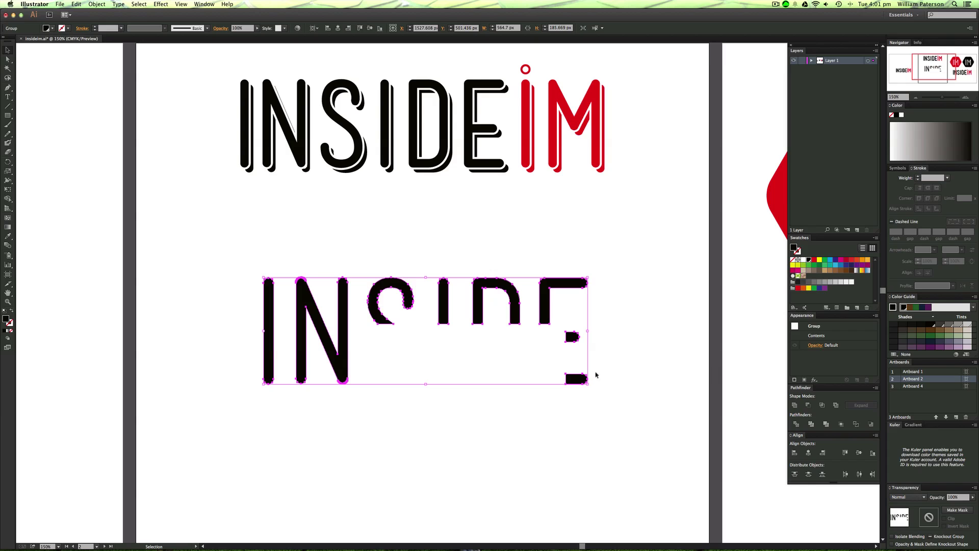
pyautogui.press('a')
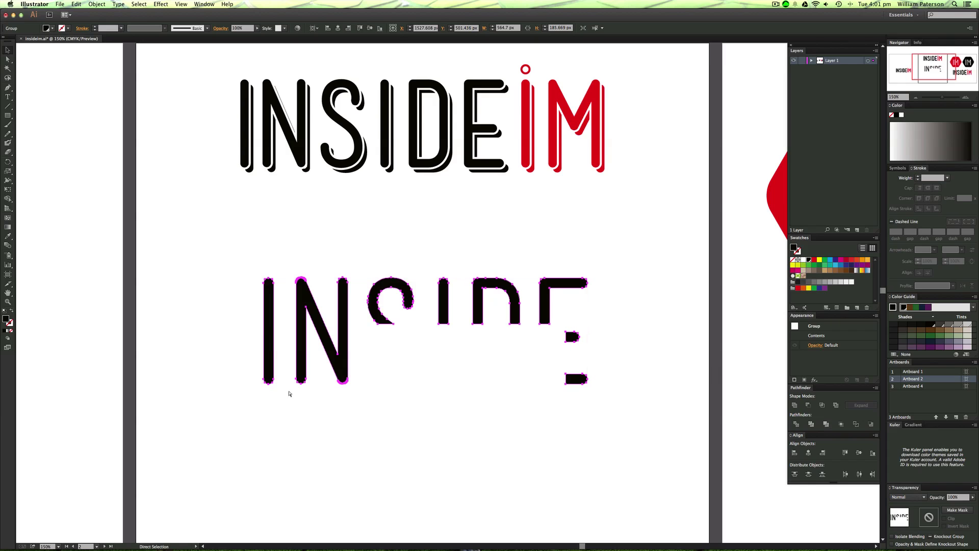
pyautogui.hotkey('ctrl', 'z')
pyautogui.hotkey('ctrl', 'z')
pyautogui.hotkey('ctrl', 'z')
pyautogui.press('v')
pyautogui.press('m')
pyautogui.moveTo(308, 454); pyautogui.dragTo(526, 331)
pyautogui.press('v')
pyautogui.keyDown('shift'); pyautogui.click(580, 335); pyautogui.keyUp('shift')
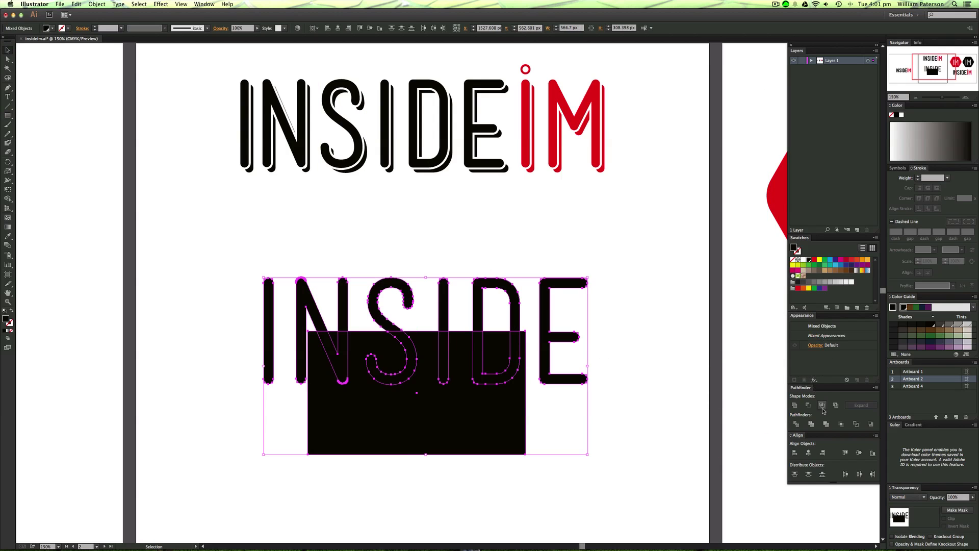
pyautogui.click(808, 405)
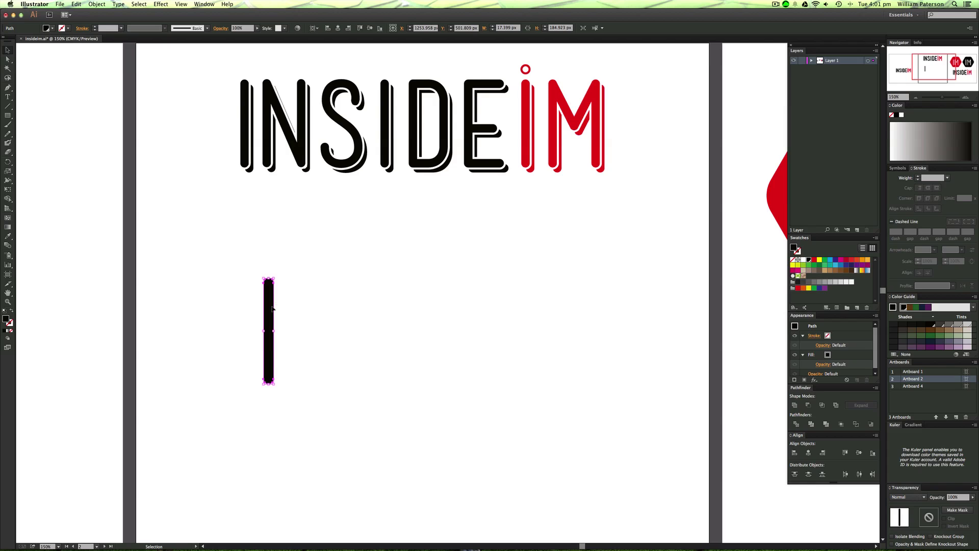
pyautogui.hotkey('ctrl', 'z')
pyautogui.hotkey('ctrl', 'z')
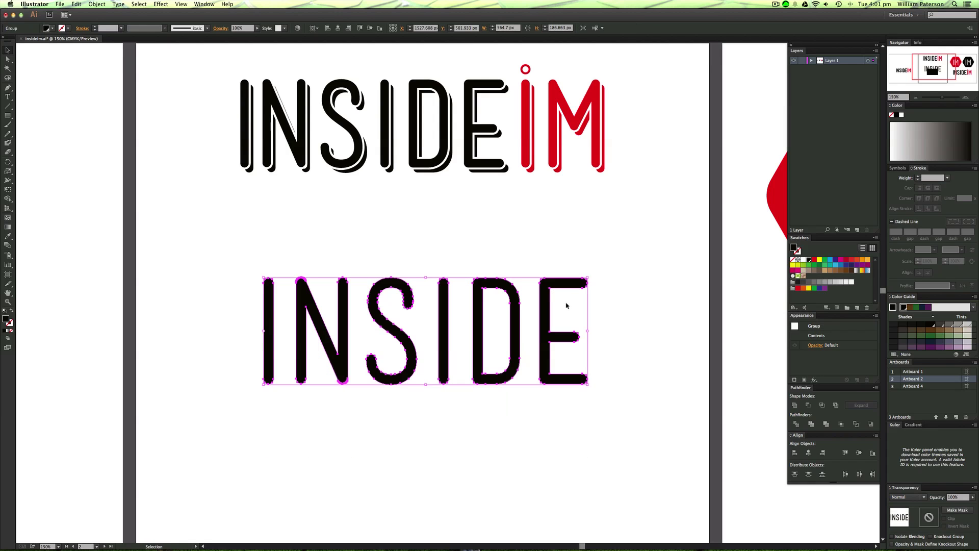
# Make the INSIDE group a black compound path with Cmd+8 and nudge it slightly right.
pyautogui.moveTo(651, 280); pyautogui.dragTo(176, 357)
pyautogui.hotkey('ctrl', '8')
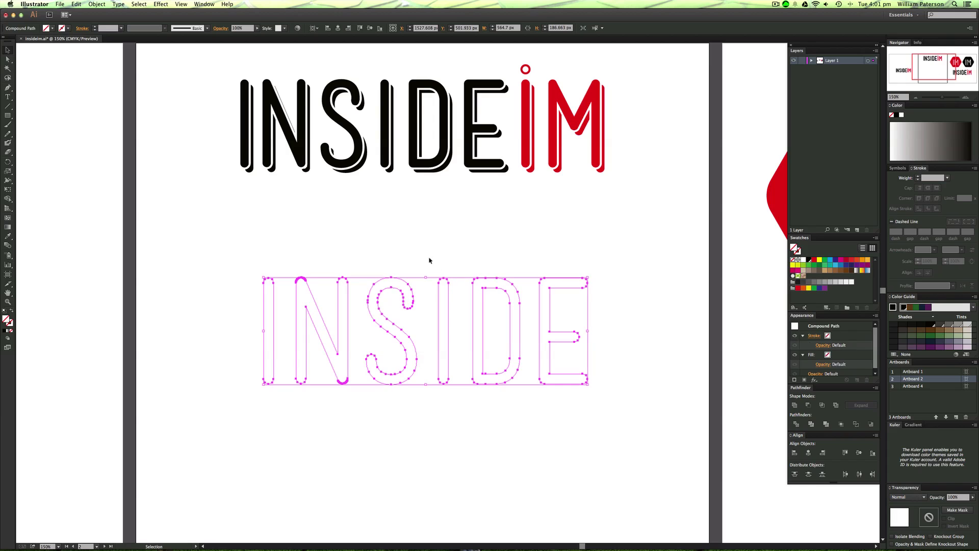
pyautogui.click(810, 260)
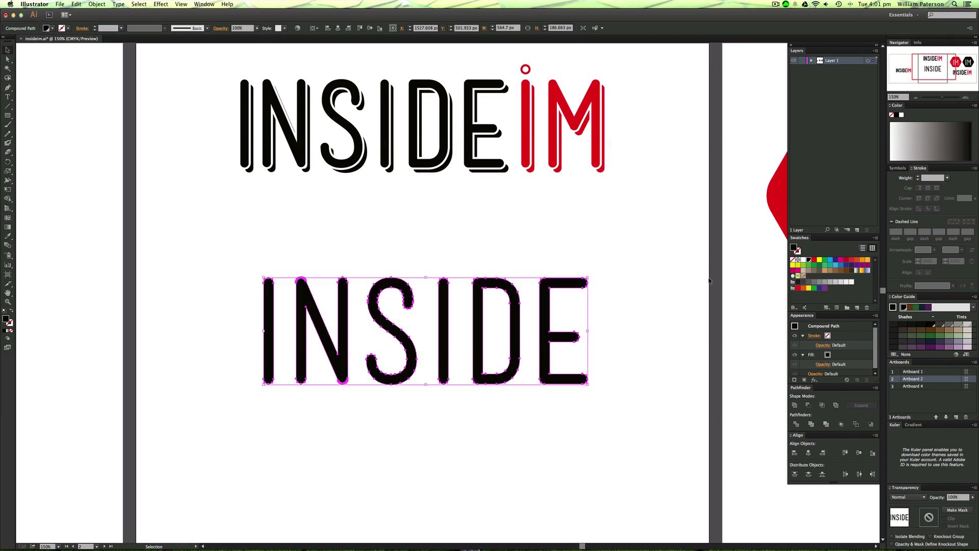
pyautogui.press('Right')
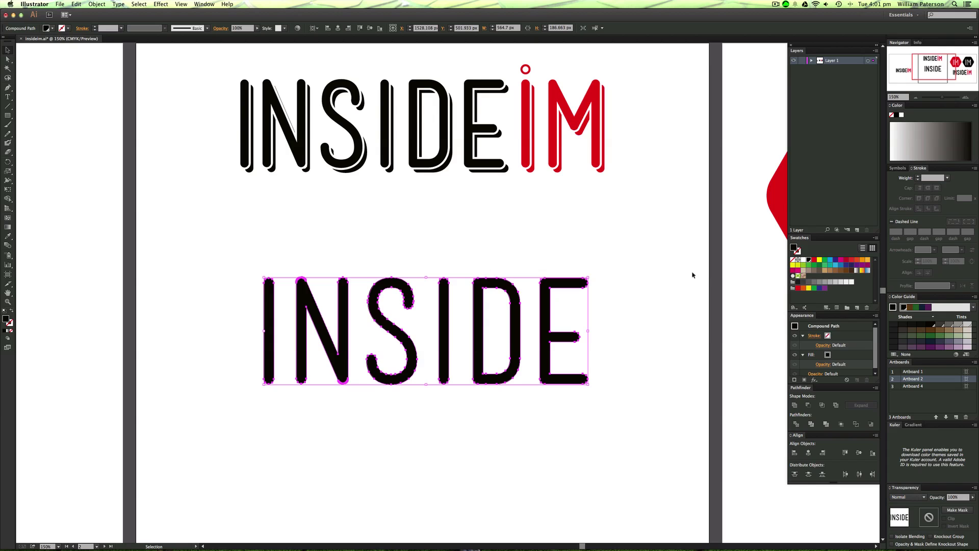
pyautogui.moveTo(575, 278); pyautogui.dragTo(515, 411)
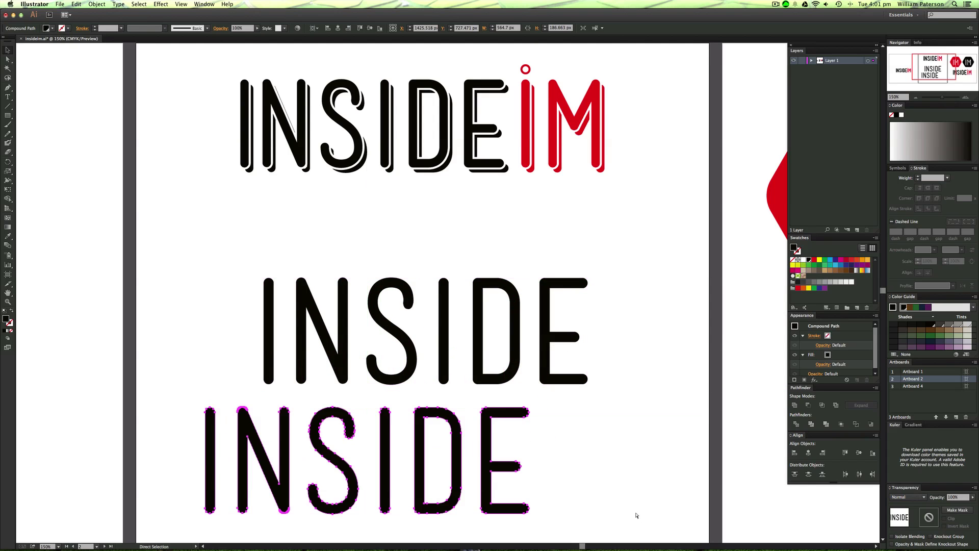
pyautogui.press('super+z')
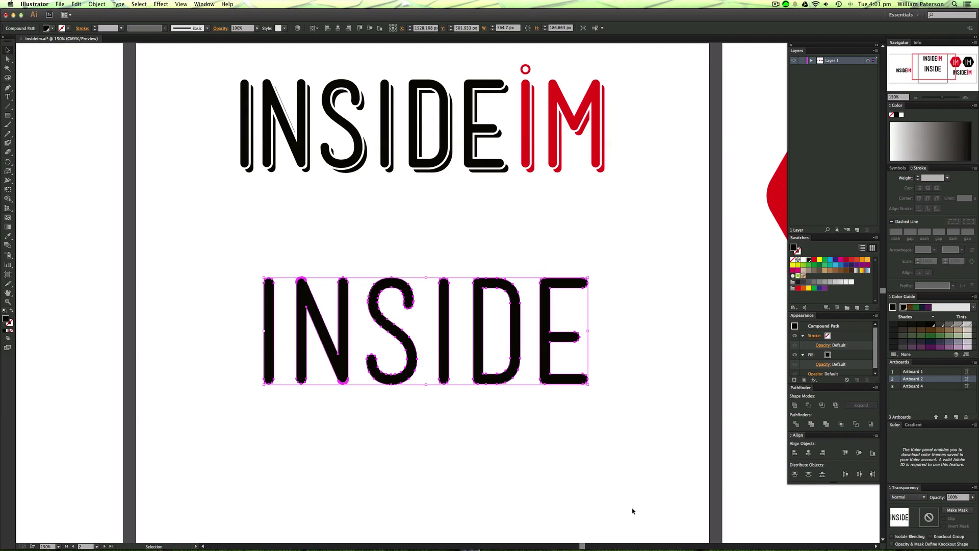
# Paste a copy of INSIDE in front with Cmd+F and nudge it several steps right and down.
pyautogui.press('super+c')
pyautogui.press('super+f')
pyautogui.press('Right')
pyautogui.press('Down')
pyautogui.press('Down')
pyautogui.press('Right')
pyautogui.press('Right')
pyautogui.press('Right')
pyautogui.press('Down')
pyautogui.press('Down')
pyautogui.press('Right')
pyautogui.press('Right')
pyautogui.press('Right')
pyautogui.press('Right')
pyautogui.press('Right')
pyautogui.press('Down')
pyautogui.press('Down')
pyautogui.press('Down')
pyautogui.press('Down')
pyautogui.press('Down')
pyautogui.press('Right')
pyautogui.press('Right')
pyautogui.press('Right')
pyautogui.press('Down')
pyautogui.press('Down')
pyautogui.press('Down')
pyautogui.press('Down')
pyautogui.press('Right')
pyautogui.press('Down')
pyautogui.press('Right')
pyautogui.press('Right')
pyautogui.press('Right')
pyautogui.press('Right')
pyautogui.press('Right')
pyautogui.press('Right')
pyautogui.press('Right')
pyautogui.press('Down')
pyautogui.press('Down')
pyautogui.press('Down')
pyautogui.press('Down')
pyautogui.press('Down')
pyautogui.press('Down')
# Fine-tune the copy's offset with small left, right, up and down nudges.
pyautogui.press('a')
pyautogui.press('Right')
pyautogui.press('Right')
pyautogui.press('Right')
pyautogui.press('Right')
pyautogui.press('v')
pyautogui.press('Left')
pyautogui.press('Left')
pyautogui.press('Left')
pyautogui.press('Left')
pyautogui.press('Left')
pyautogui.press('Left')
pyautogui.press('Down')
pyautogui.press('Down')
pyautogui.press('Down')
pyautogui.press('Down')
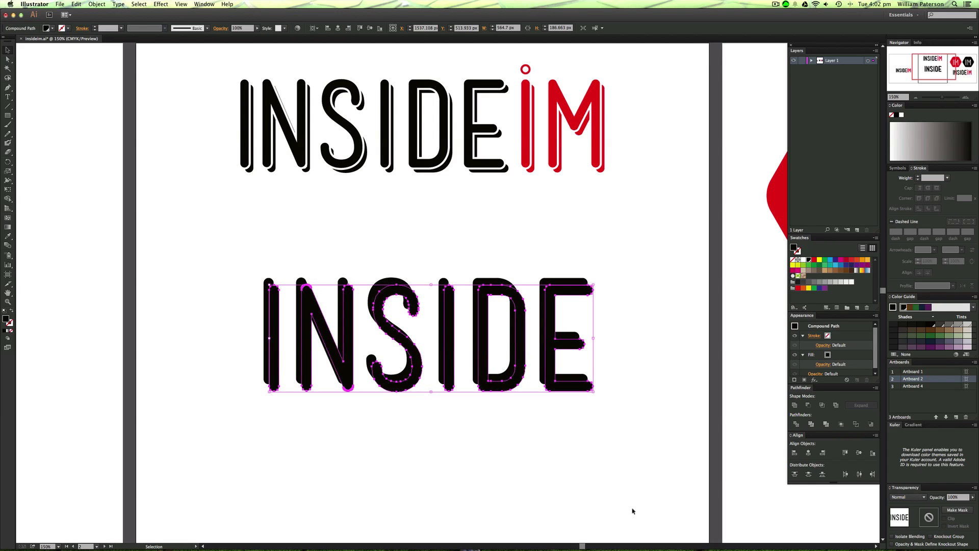
pyautogui.press('Left')
pyautogui.press('Left')
pyautogui.press('Left')
pyautogui.press('Up')
pyautogui.press('Left')
pyautogui.press('Up')
pyautogui.press('Up')
pyautogui.press('Up')
pyautogui.press('Right')
pyautogui.press('Right')
pyautogui.press('Right')
pyautogui.press('Up')
pyautogui.press('Right')
pyautogui.press('Down')
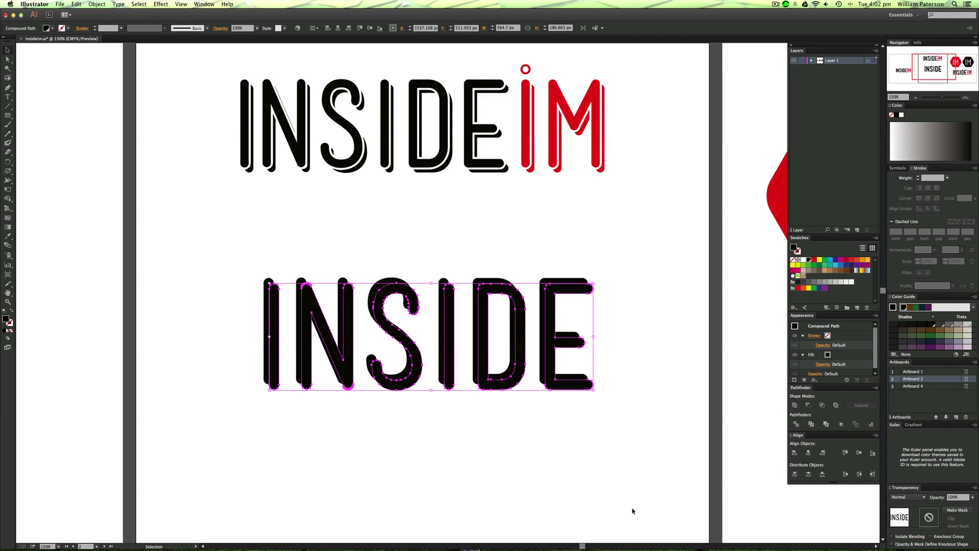
pyautogui.press('Up')
# Fill the front INSIDE copy green and send it behind the black letters.
pyautogui.click(824, 261)
pyautogui.click(680, 232)
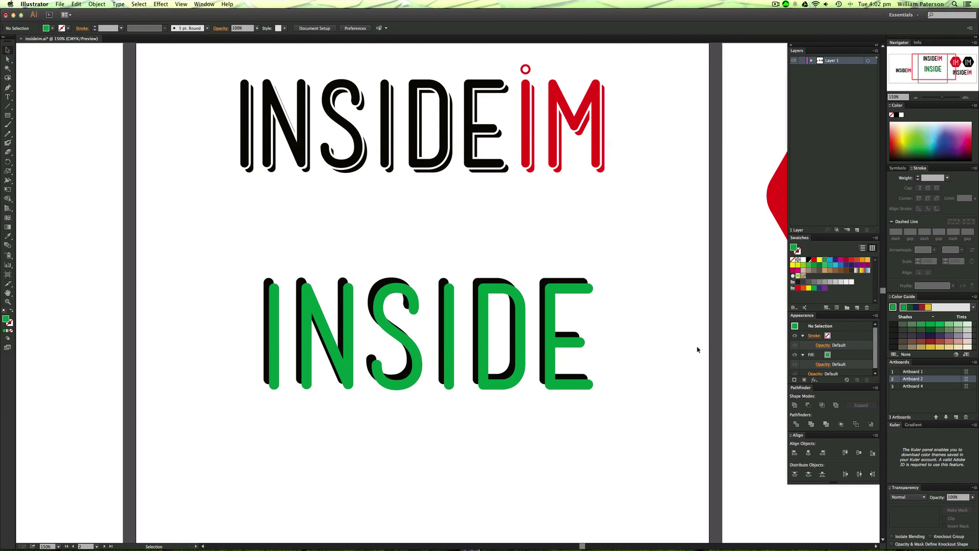
pyautogui.click(580, 290)
pyautogui.press('a')
pyautogui.press('super+shift+bracketleft')
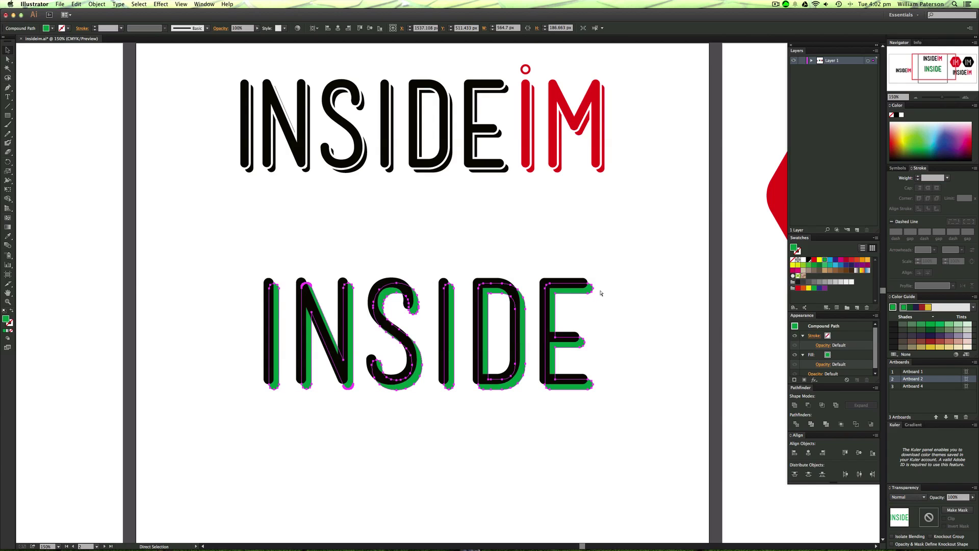
# Select only the black INSIDE compound path, leaving the green shadow unselected.
pyautogui.press('v')
pyautogui.click(609, 297)
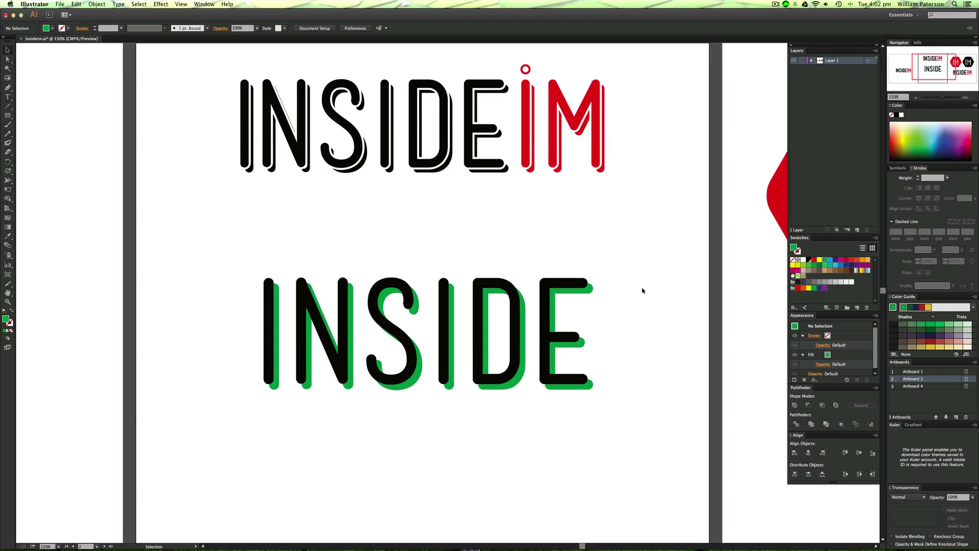
pyautogui.click(592, 293)
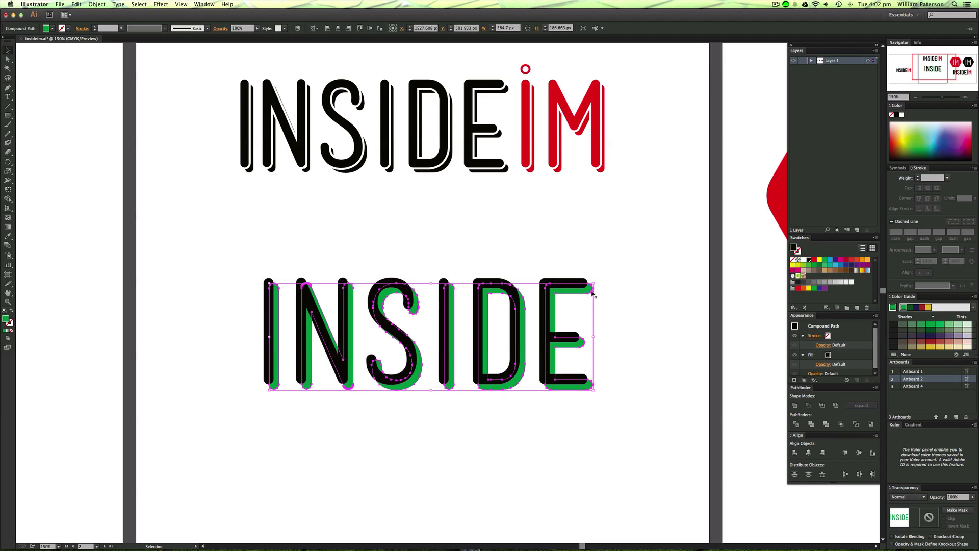
pyautogui.click(631, 291)
pyautogui.click(531, 295)
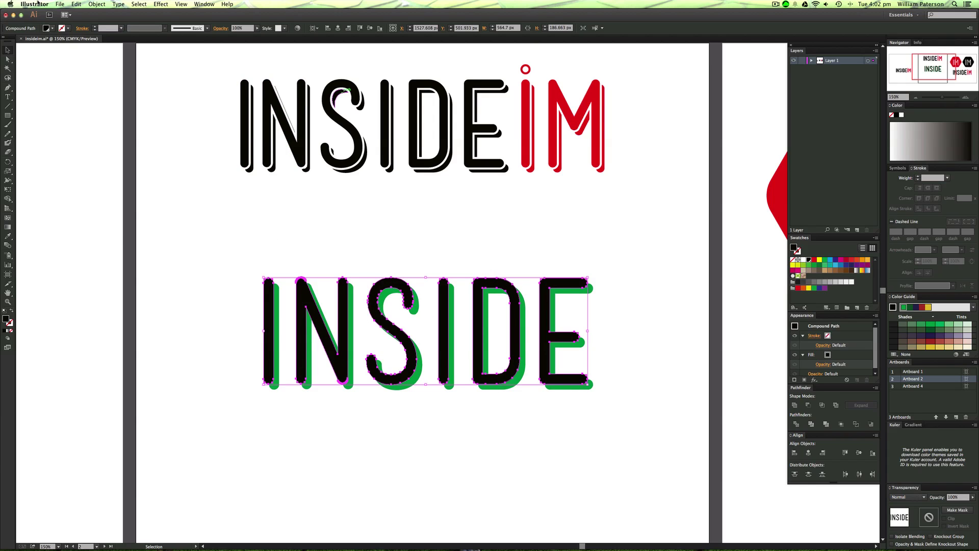
pyautogui.click(97, 4)
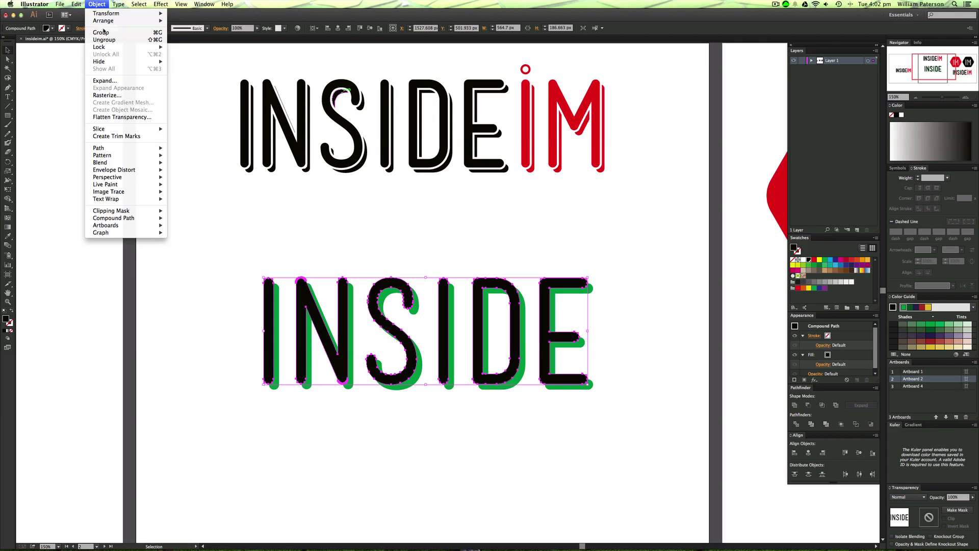
pyautogui.click(356, 177)
pyautogui.click(454, 271)
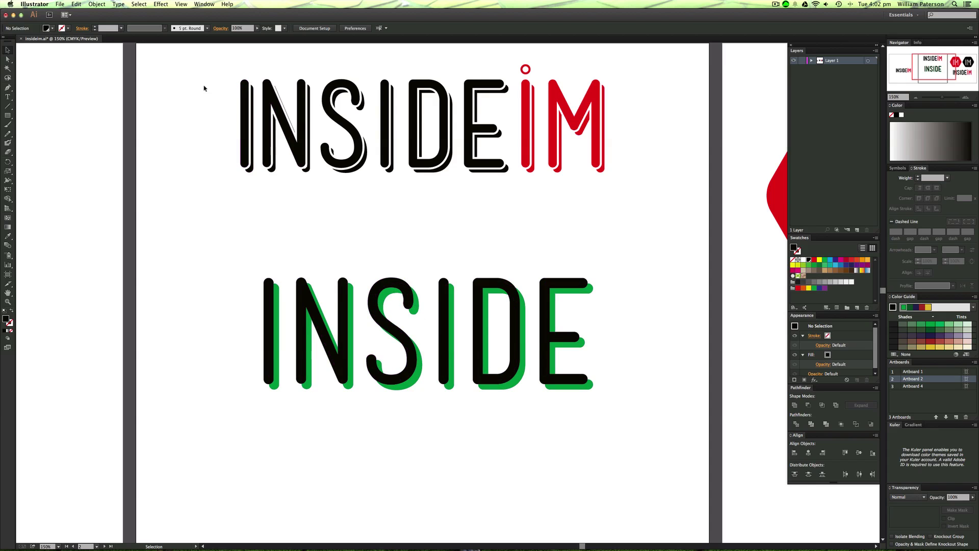
pyautogui.click(334, 279)
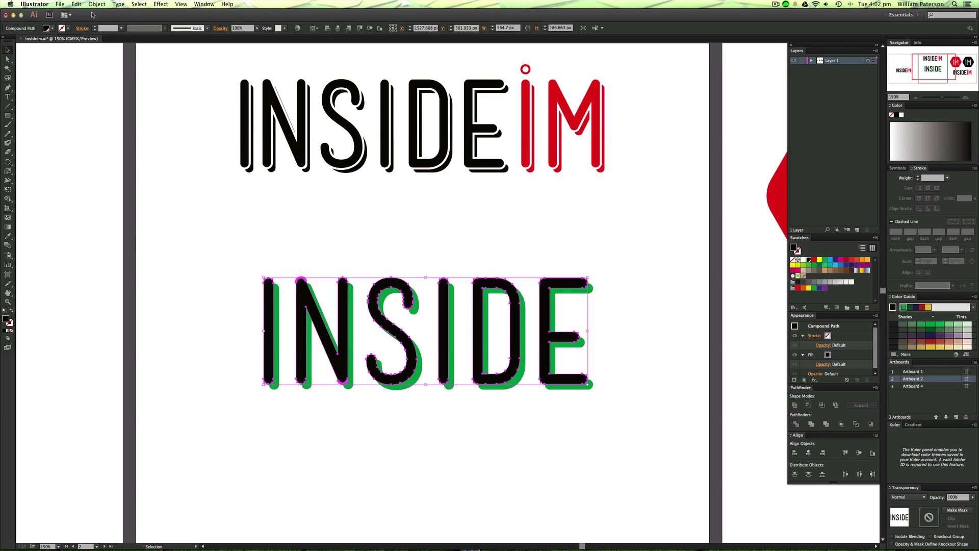
pyautogui.click(97, 4)
# Apply Offset Path to the black INSIDE letters, raising the offset from 2 px to 4 px.
pyautogui.moveTo(140, 147)
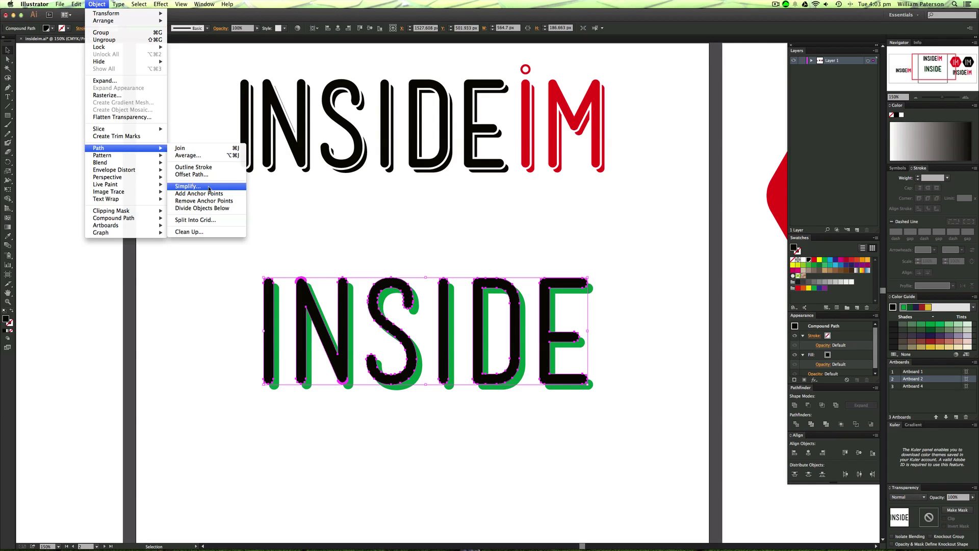
pyautogui.click(192, 173)
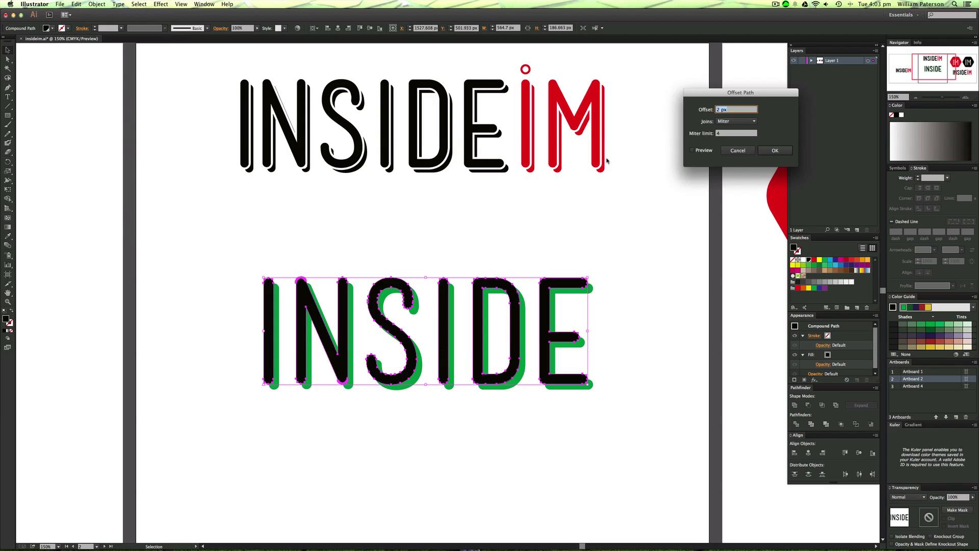
pyautogui.click(693, 150)
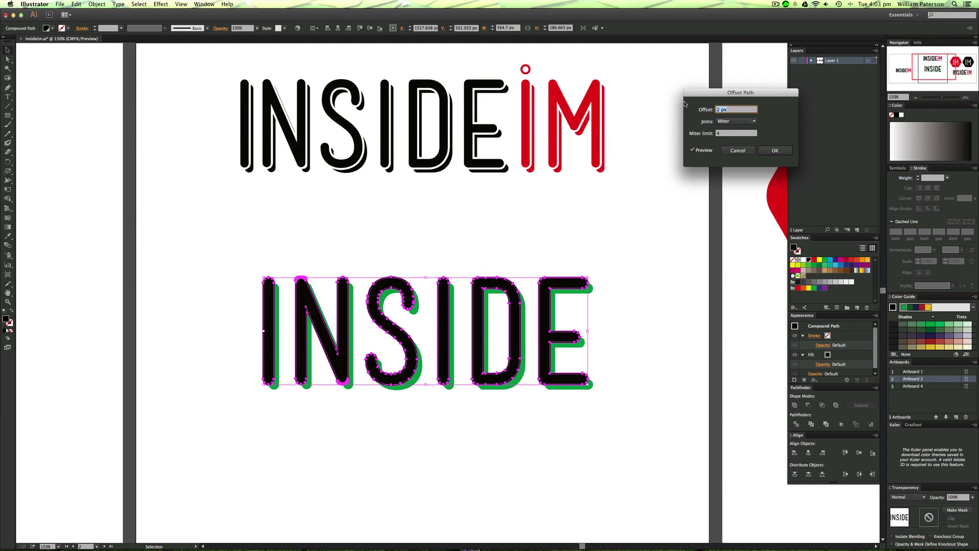
pyautogui.press('Up')
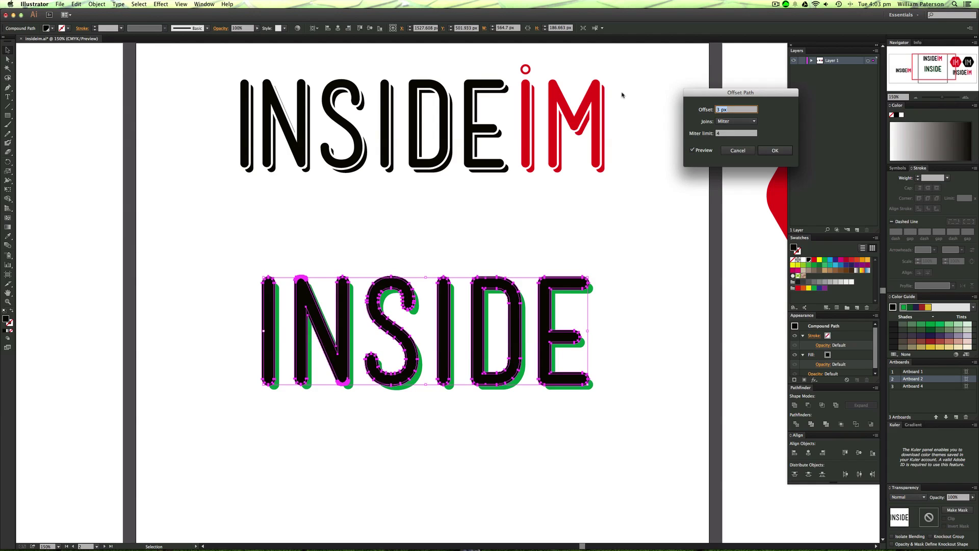
pyautogui.press('Up')
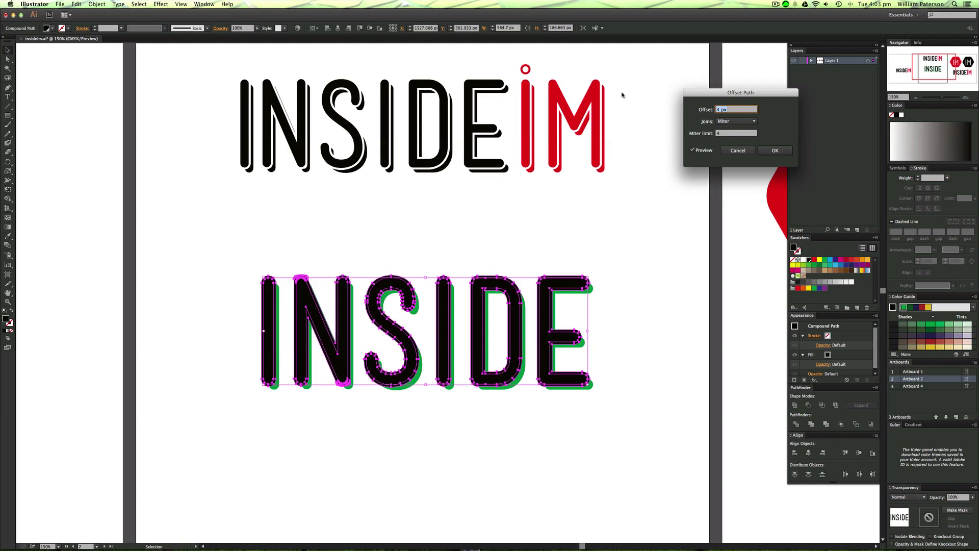
pyautogui.press('Return')
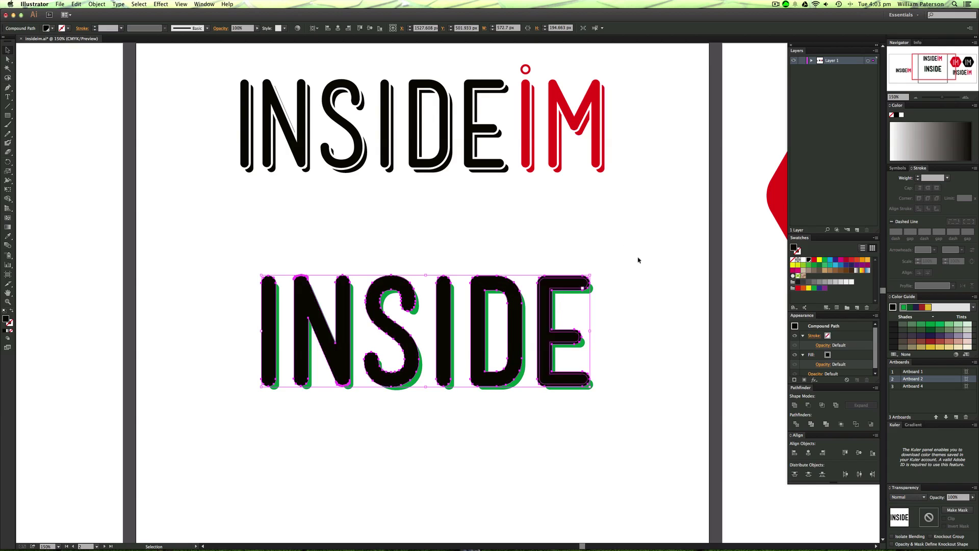
# Shift-click the green shadow to add it to the thickened black letters' selection.
pyautogui.moveTo(632, 255); pyautogui.dragTo(502, 401)
pyautogui.press('v')
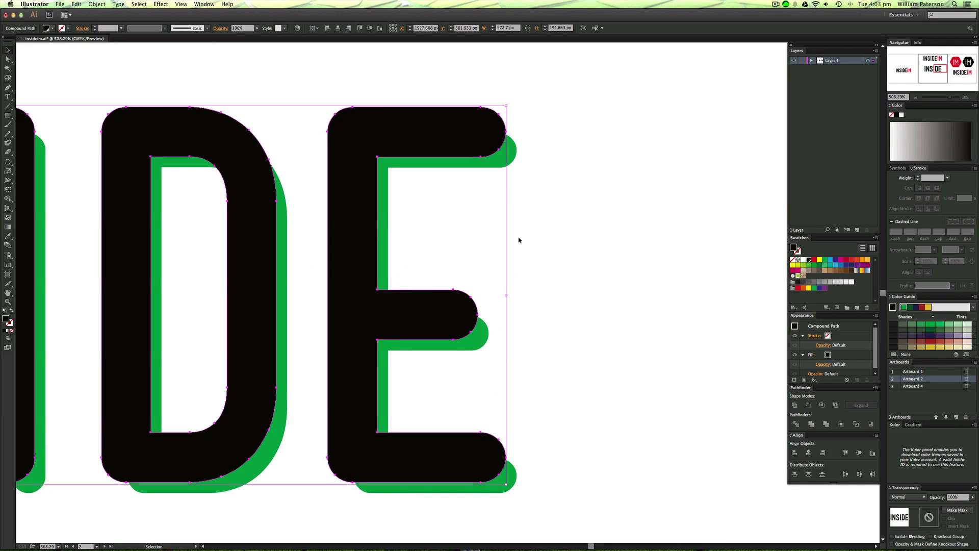
pyautogui.keyDown('shift'); pyautogui.click(515, 157); pyautogui.keyUp('shift')
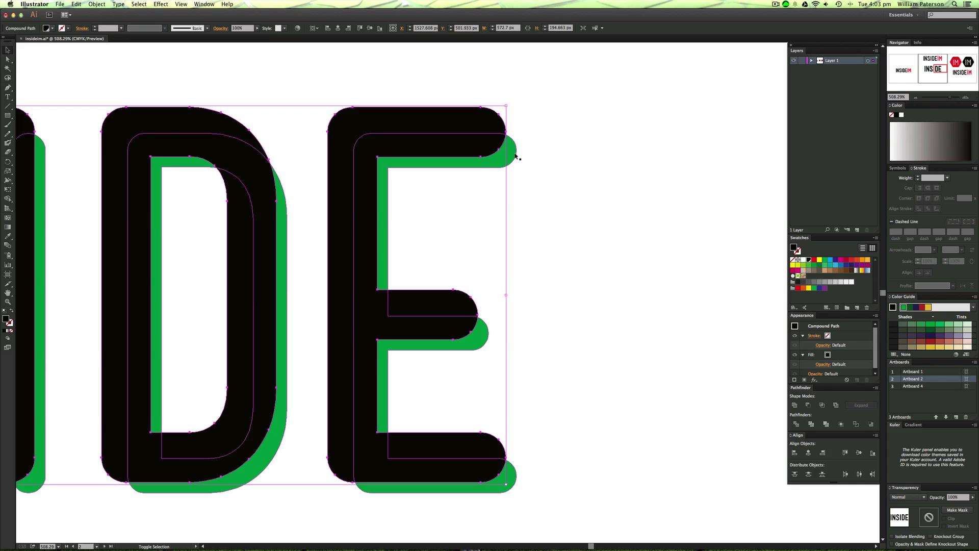
pyautogui.keyDown('shift'); pyautogui.click(515, 156); pyautogui.keyUp('shift')
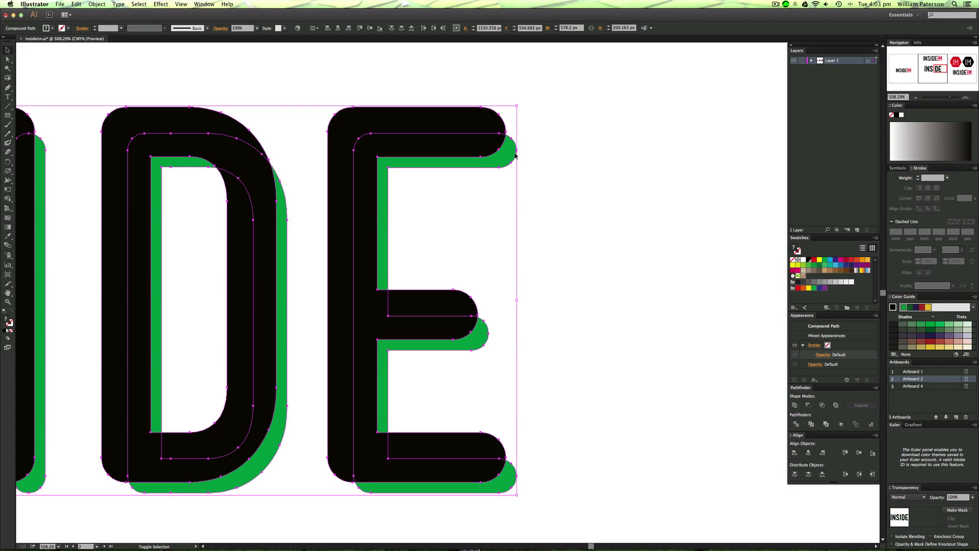
pyautogui.press('super+minus')
pyautogui.press('super+minus')
pyautogui.press('super+minus')
pyautogui.moveTo(470, 181); pyautogui.dragTo(618, 193)
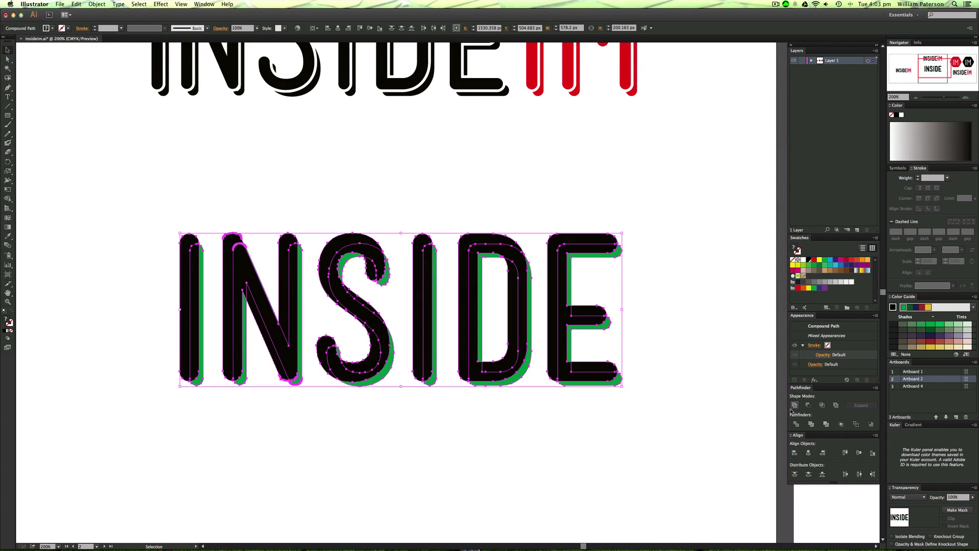
# Apply Pathfinder Trim to the letters and shadow, then recolour the shadow pieces with the white swatch.
pyautogui.click(808, 404)
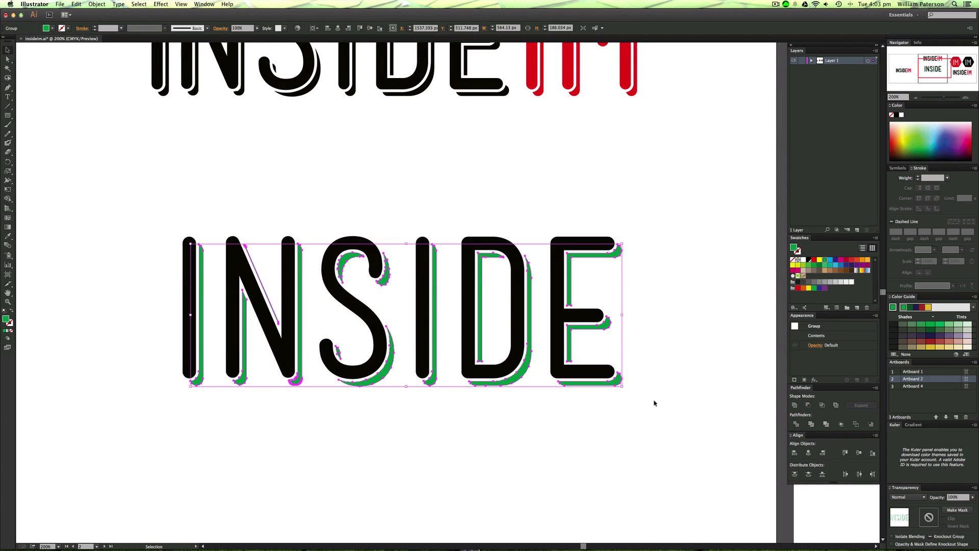
pyautogui.click(571, 420)
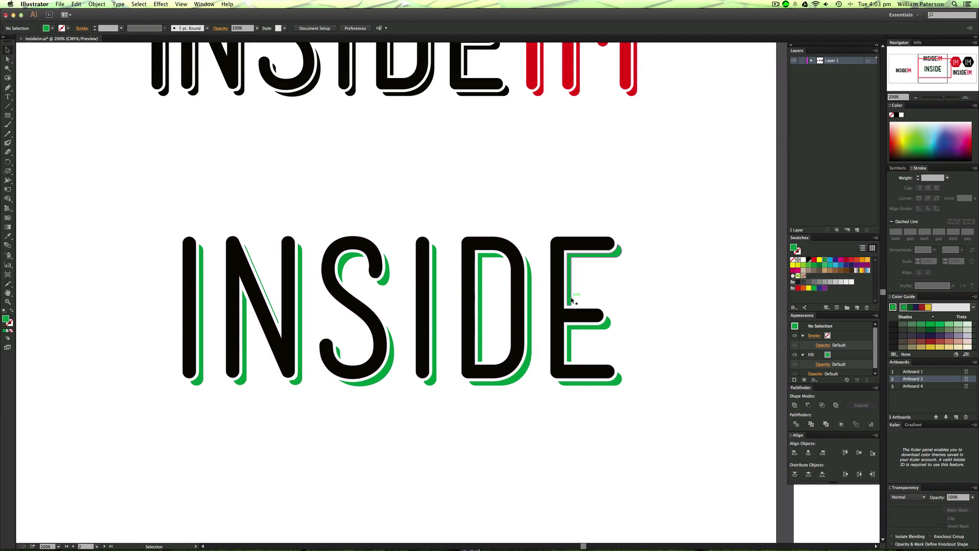
pyautogui.click(621, 250)
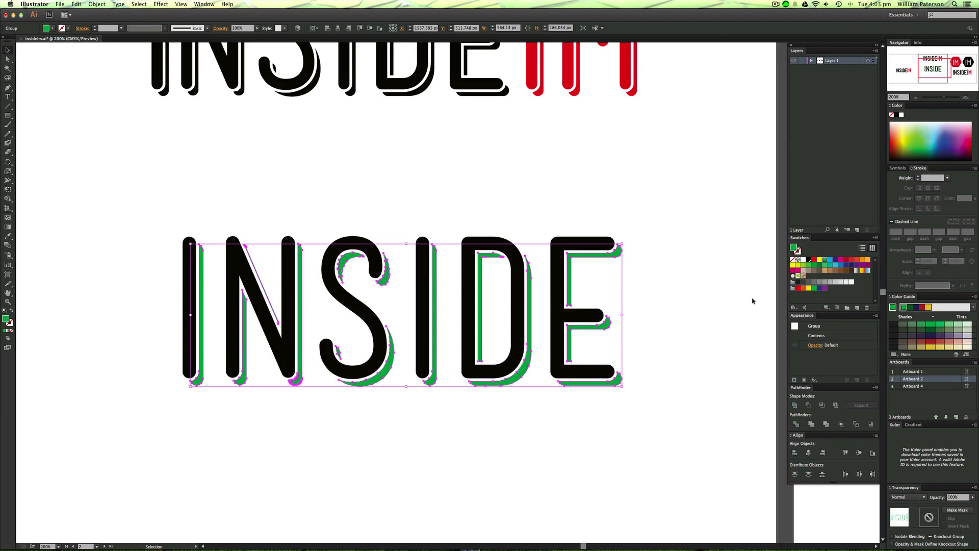
pyautogui.click(804, 260)
pyautogui.click(725, 269)
# Marquee-select every INSIDE piece and join them into one compound path with Cmd+8.
pyautogui.press('a')
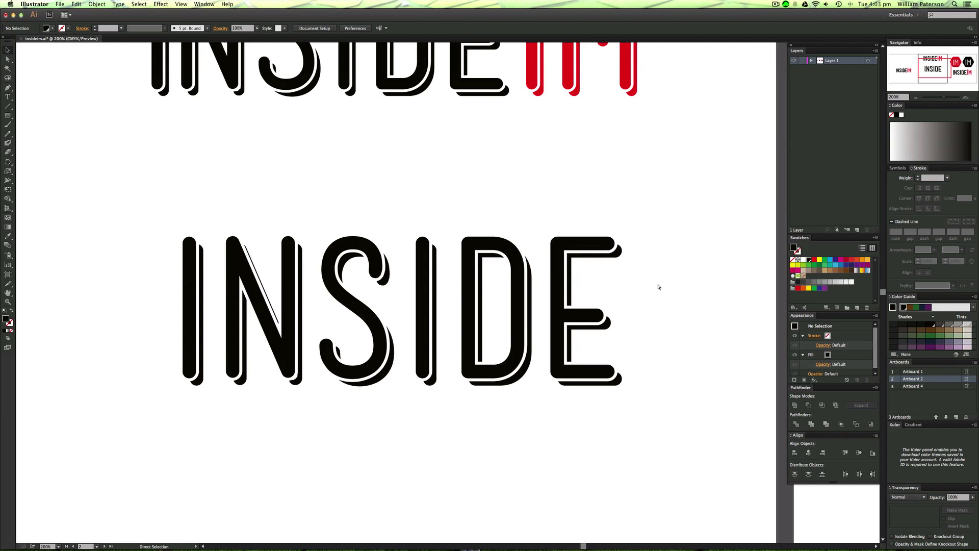
pyautogui.press('super+minus')
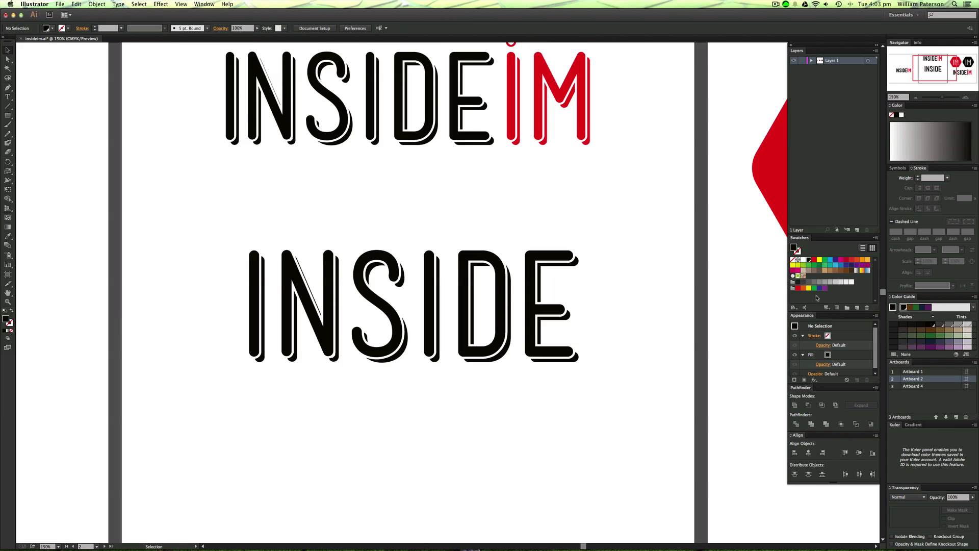
pyautogui.moveTo(616, 258); pyautogui.dragTo(542, 282)
pyautogui.click(600, 223)
pyautogui.moveTo(600, 223); pyautogui.dragTo(465, 321)
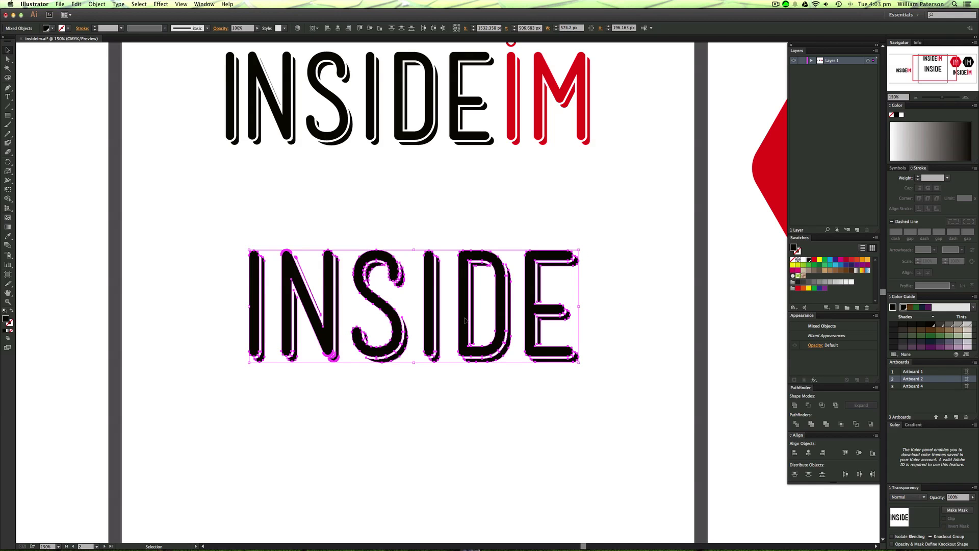
pyautogui.press('super+8')
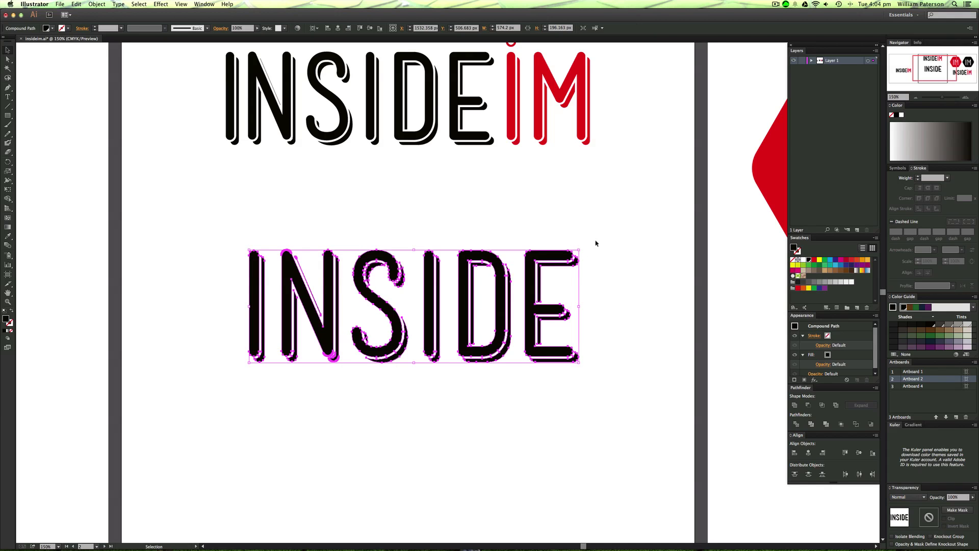
pyautogui.click(604, 269)
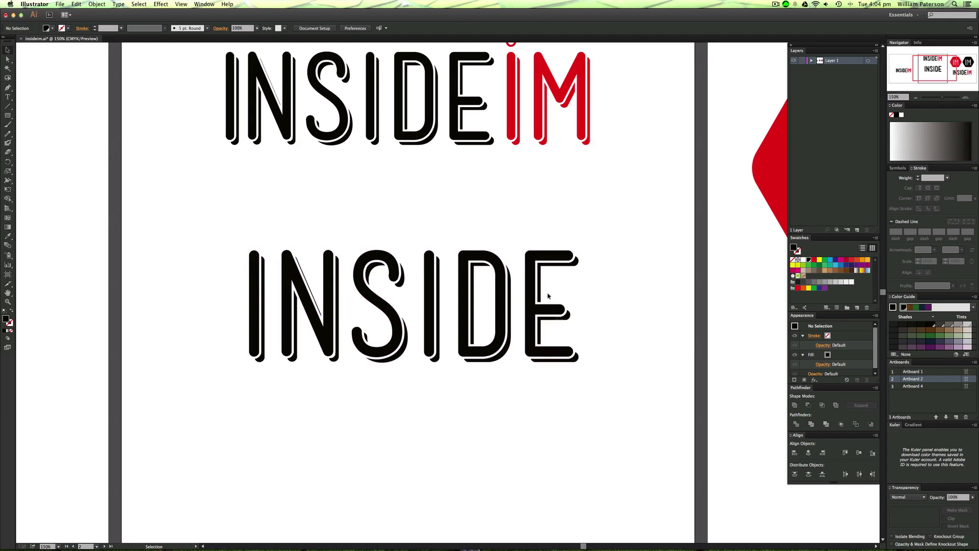
pyautogui.moveTo(498, 256); pyautogui.dragTo(492, 219)
pyautogui.press('super+z')
pyautogui.click(495, 219)
pyautogui.press('super+space')
pyautogui.moveTo(493, 232); pyautogui.dragTo(348, 290)
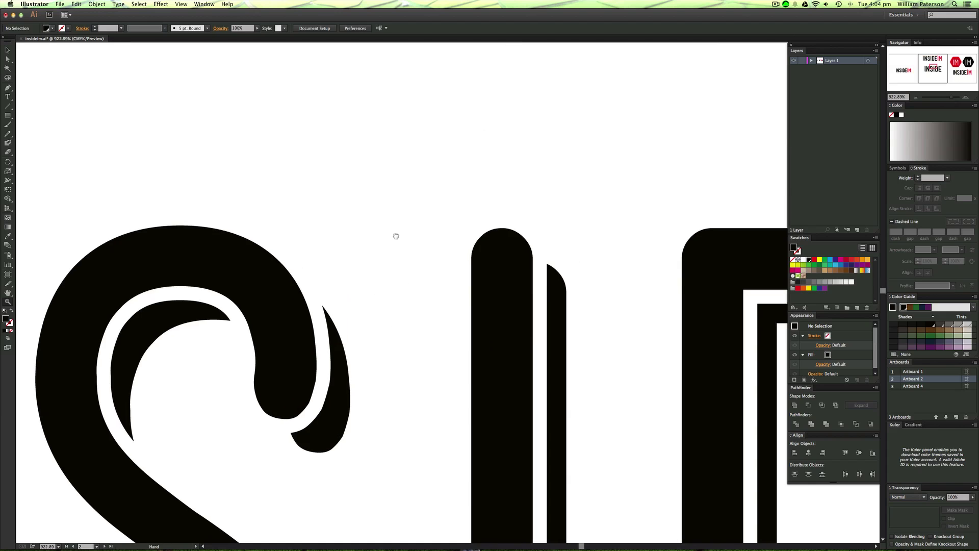
pyautogui.press('a')
pyautogui.press('super+1')
pyautogui.press('v')
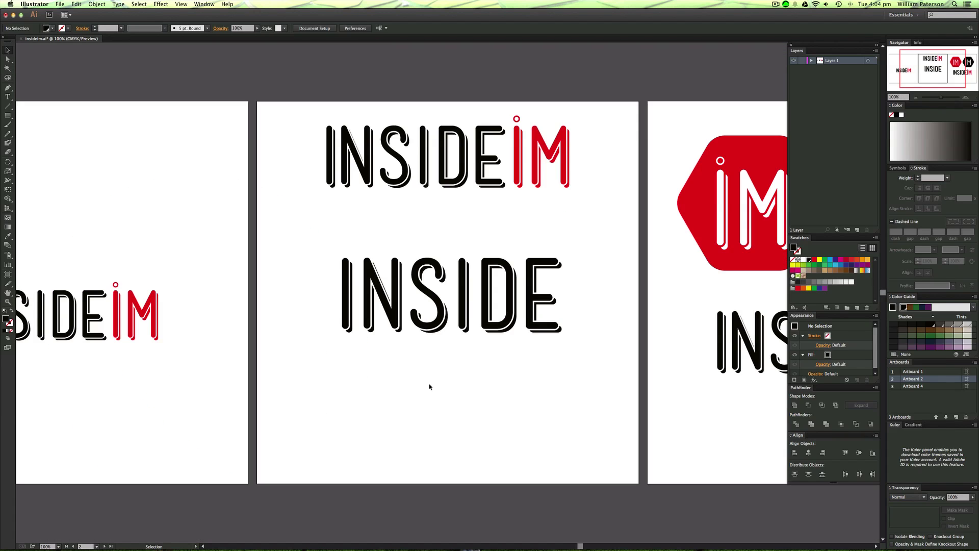